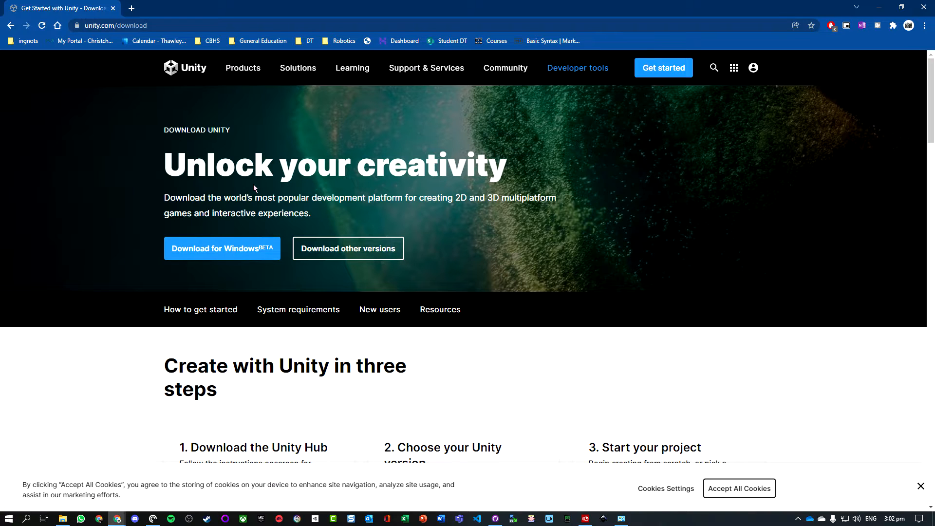
# Download the non-beta Unity Hub installer for Windows and run UnityHubSetup.exe.
pyautogui.click(354, 254)
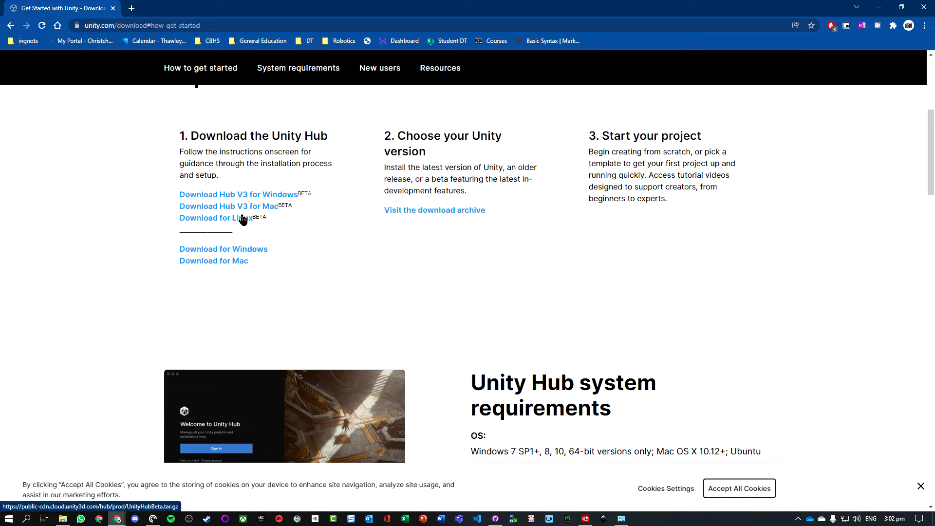
pyautogui.click(249, 250)
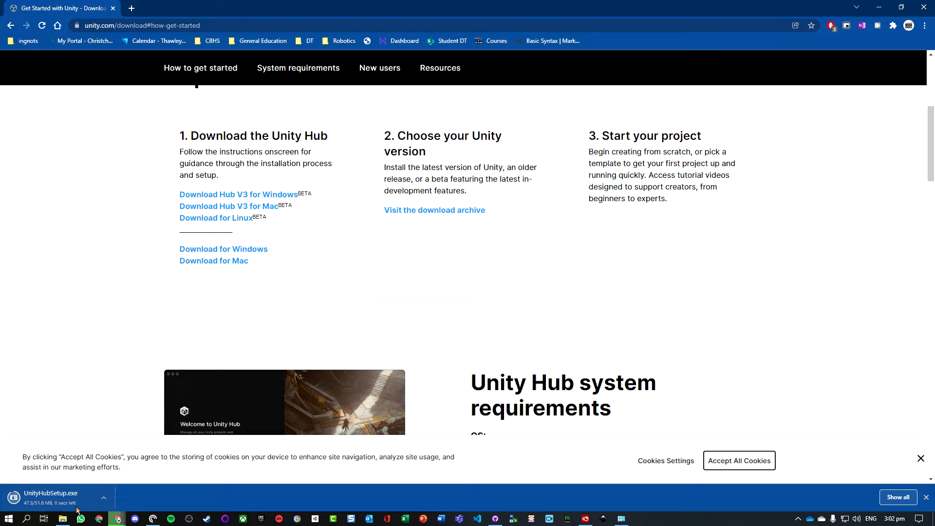
pyautogui.click(76, 504)
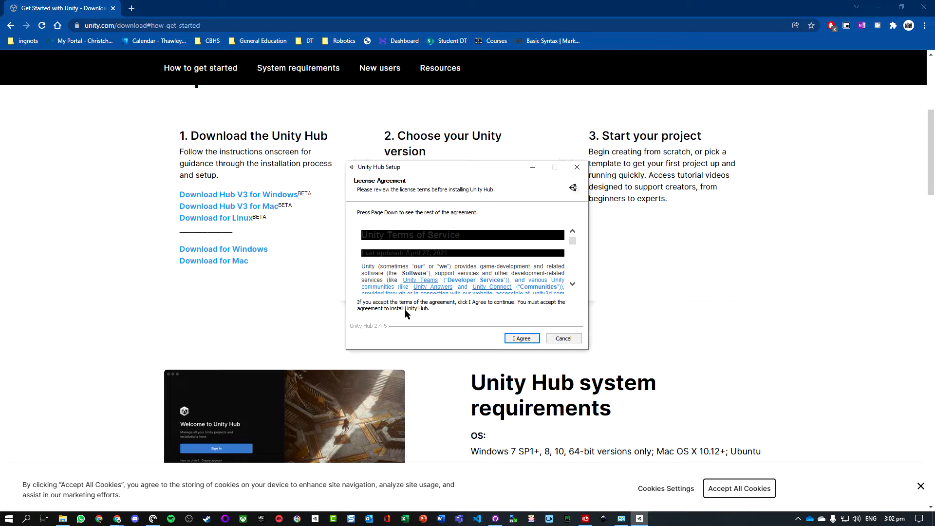
# Accept the license agreement, install Unity Hub in C:\Program Files\Unity Hub, and finish setup with Run Unity Hub enabled.
pyautogui.click(522, 339)
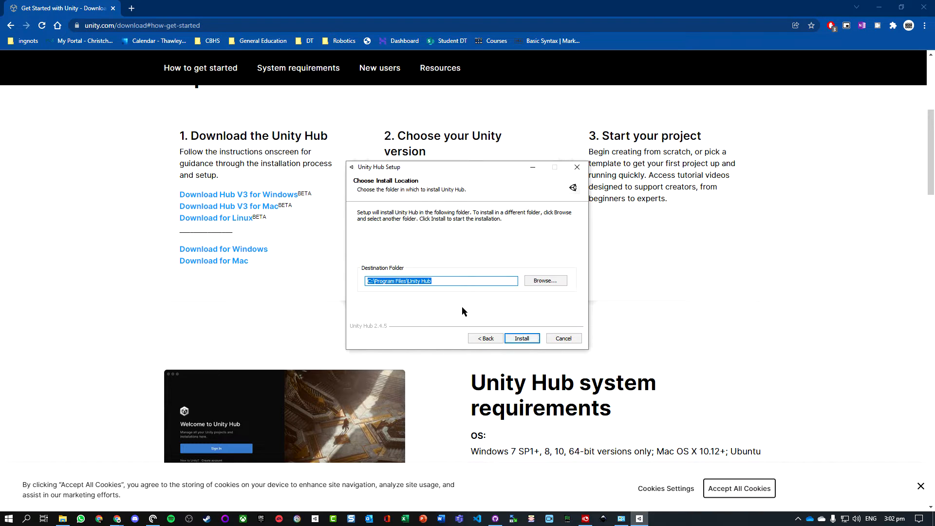
pyautogui.click(522, 338)
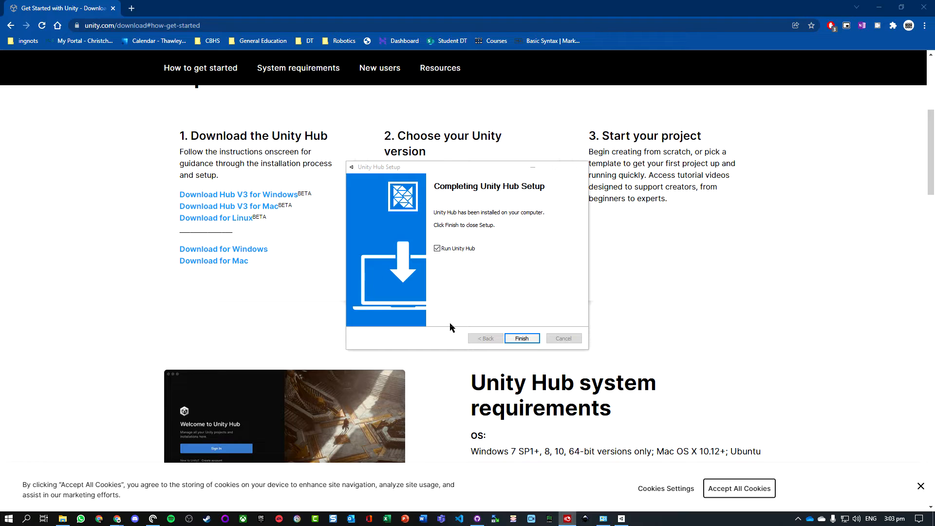
pyautogui.click(526, 339)
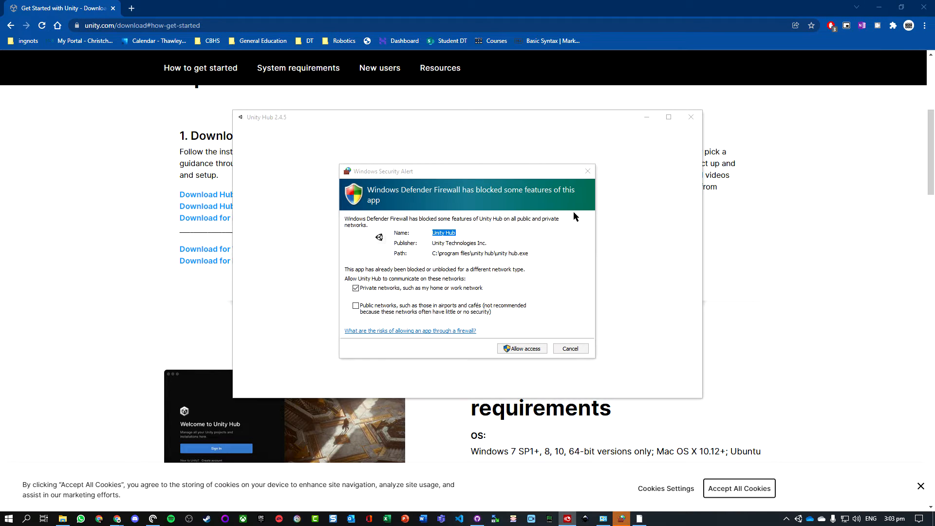
# Allow Unity Hub through the Windows firewall on private networks and show the signed-in account's options in the Hub.
pyautogui.click(515, 348)
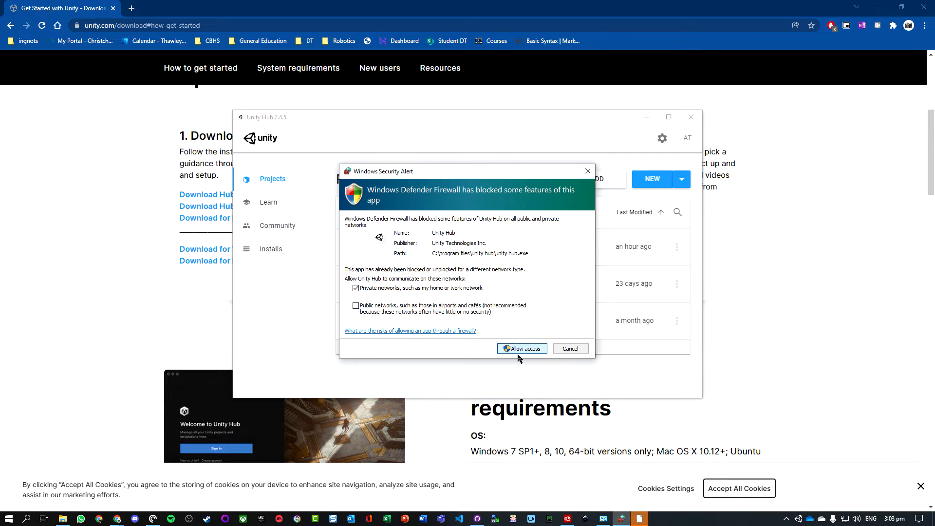
pyautogui.click(516, 349)
pyautogui.click(441, 129)
pyautogui.click(687, 139)
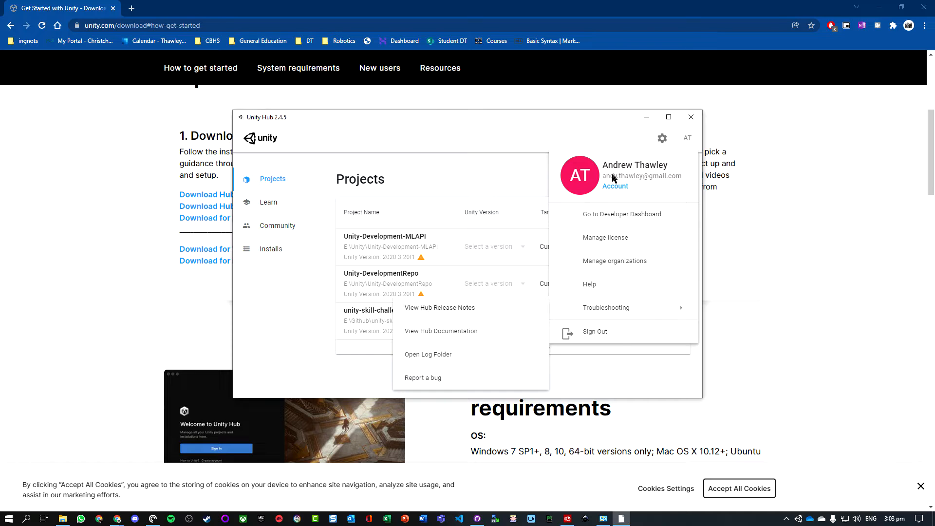
# Switch to the browser and open the Create a Unity ID registration form from the Unity website.
pyautogui.click(163, 125)
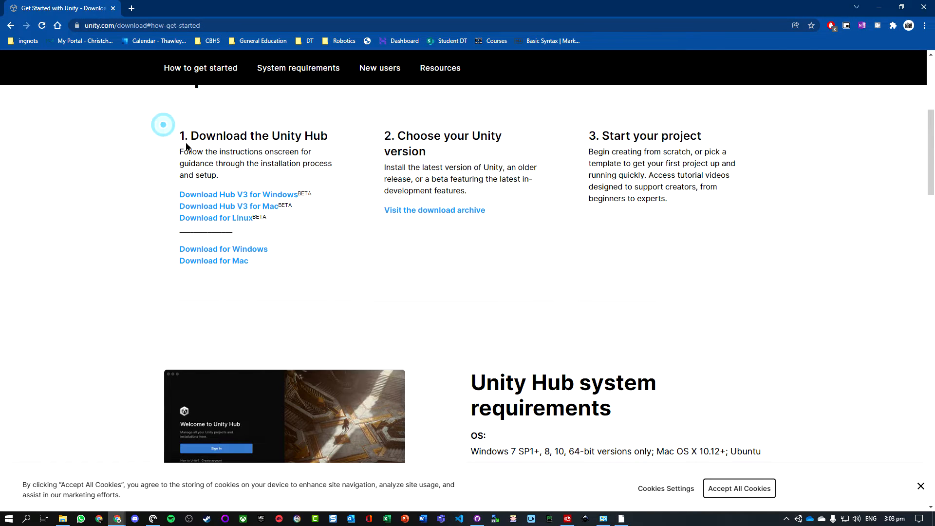
pyautogui.scroll(5, 446, 179)
pyautogui.click(753, 68)
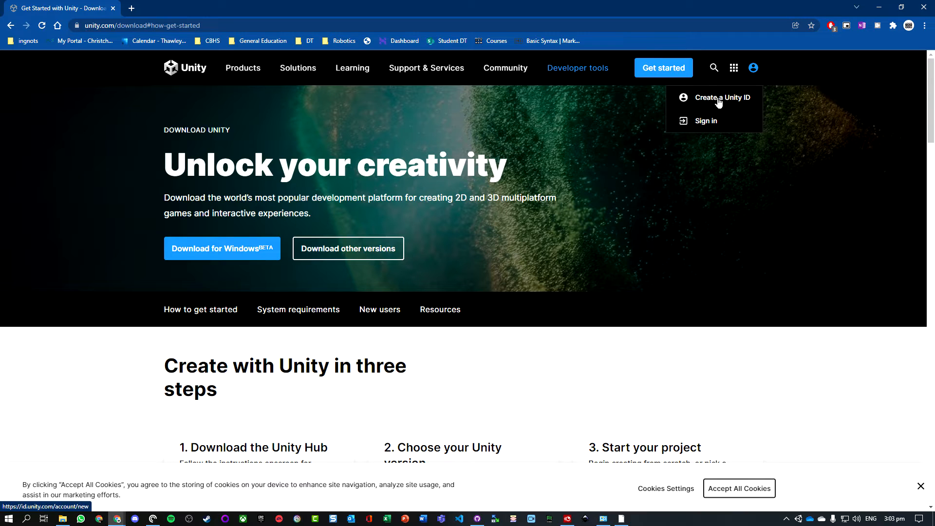
pyautogui.click(718, 100)
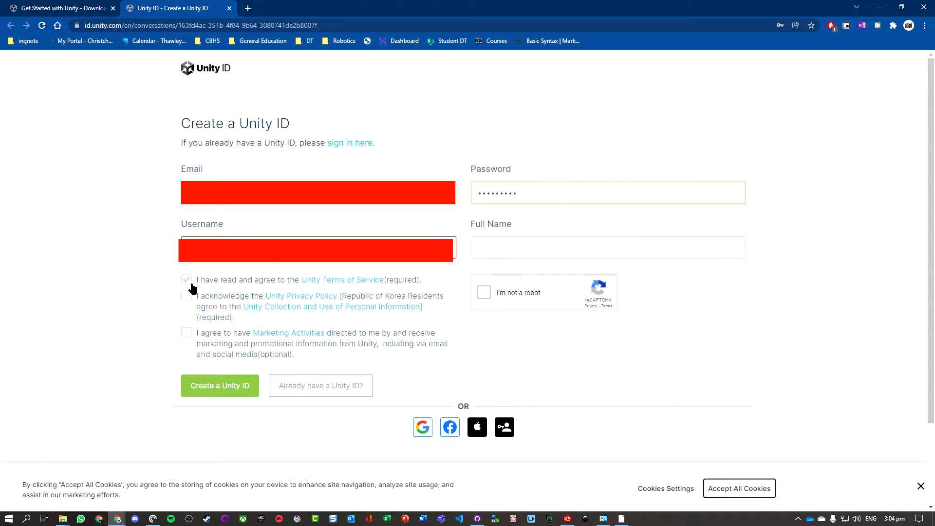
# Agree to the Unity Terms of Service and Privacy Policy, complete the reCAPTCHA, and submit the Unity ID form.
pyautogui.click(187, 281)
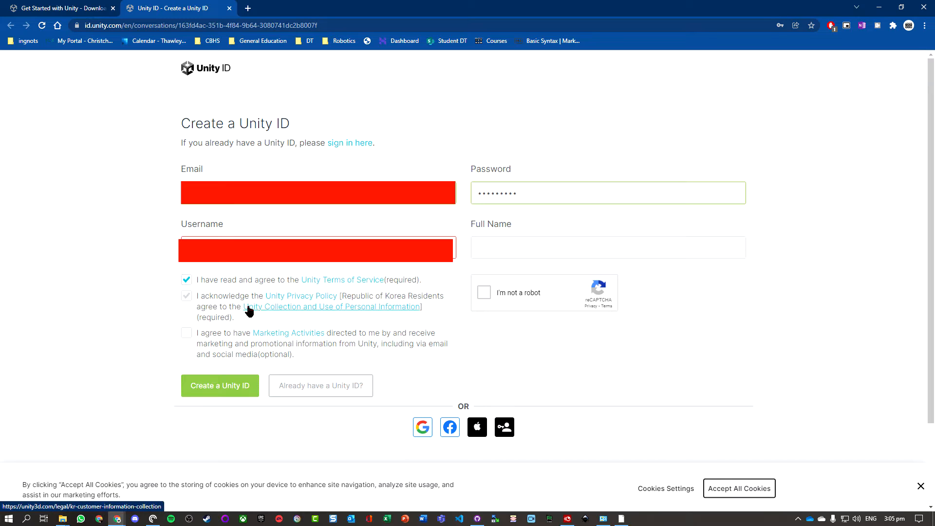
pyautogui.click(186, 297)
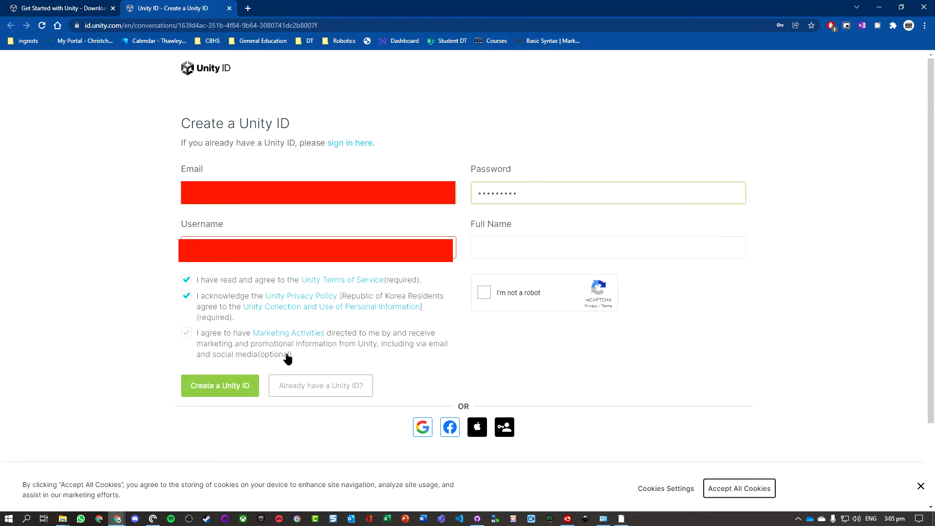
pyautogui.click(484, 292)
pyautogui.click(228, 391)
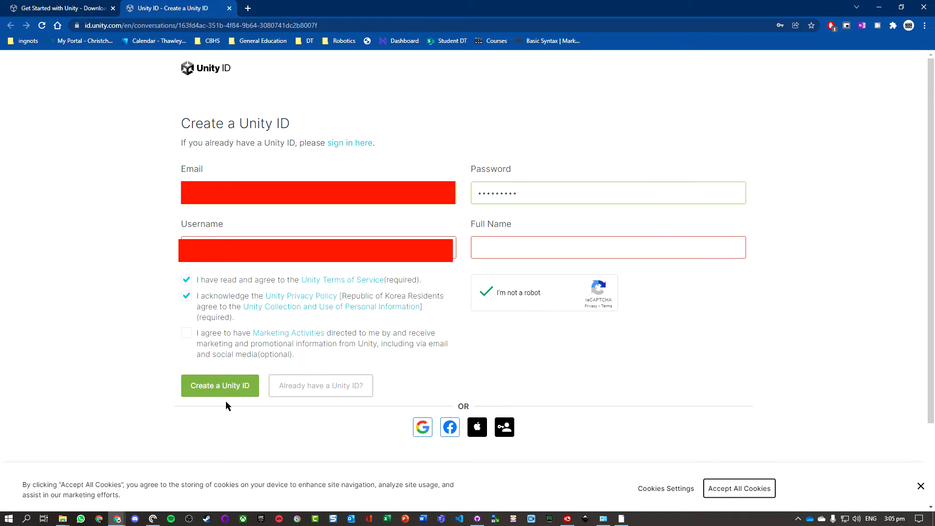
# Fill in the account holder's full name, change the username, and resubmit the Unity ID registration.
pyautogui.click(583, 237)
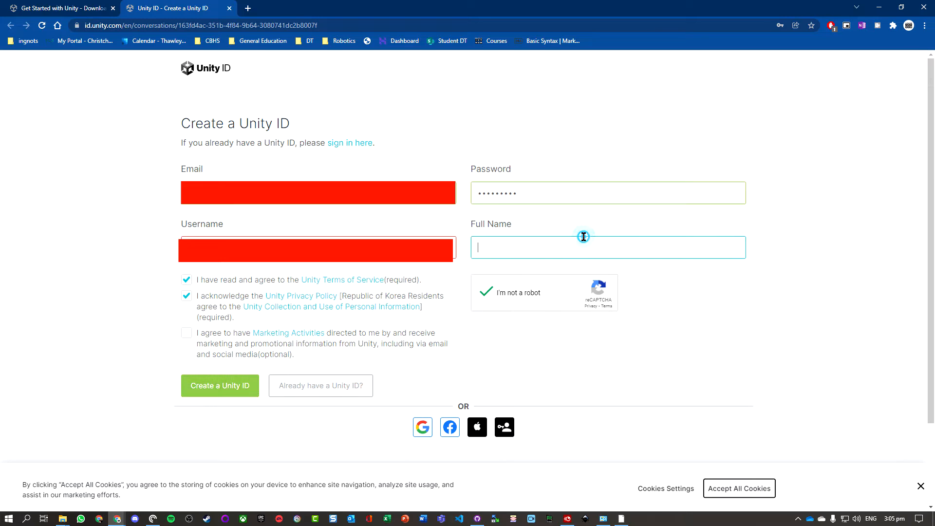
pyautogui.press('Down')
pyautogui.press('Return')
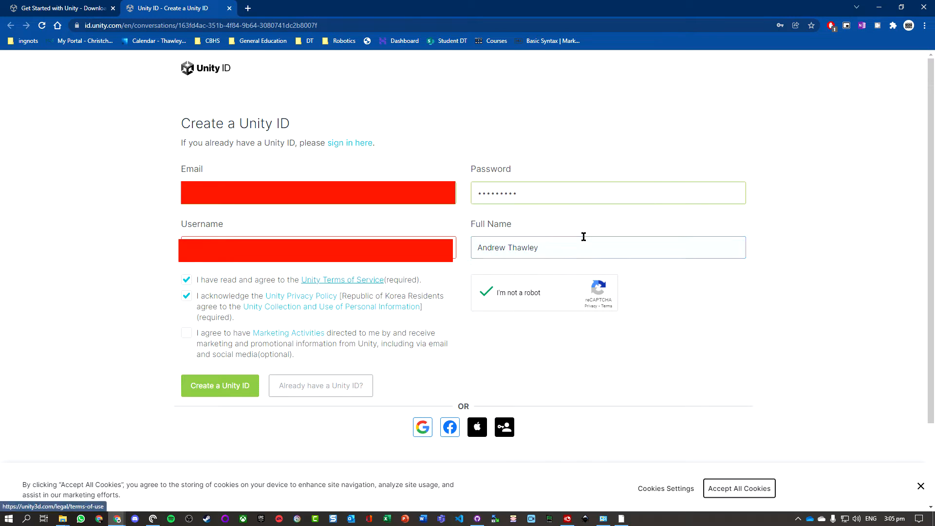
pyautogui.click(222, 391)
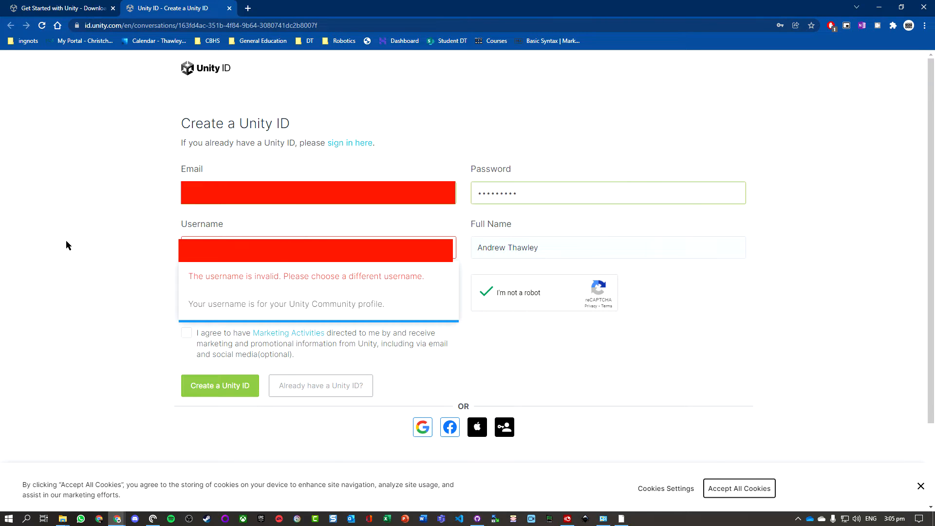
pyautogui.press('BackSpace')
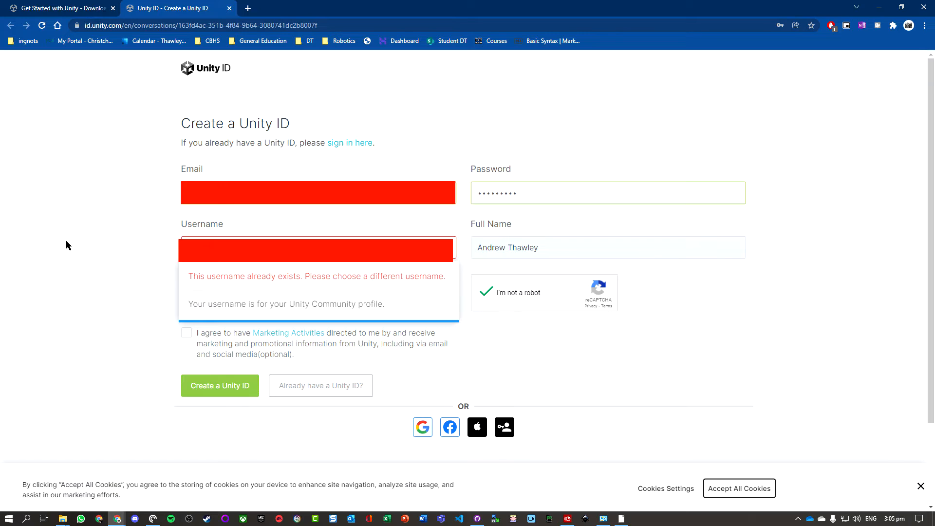
pyautogui.click(224, 386)
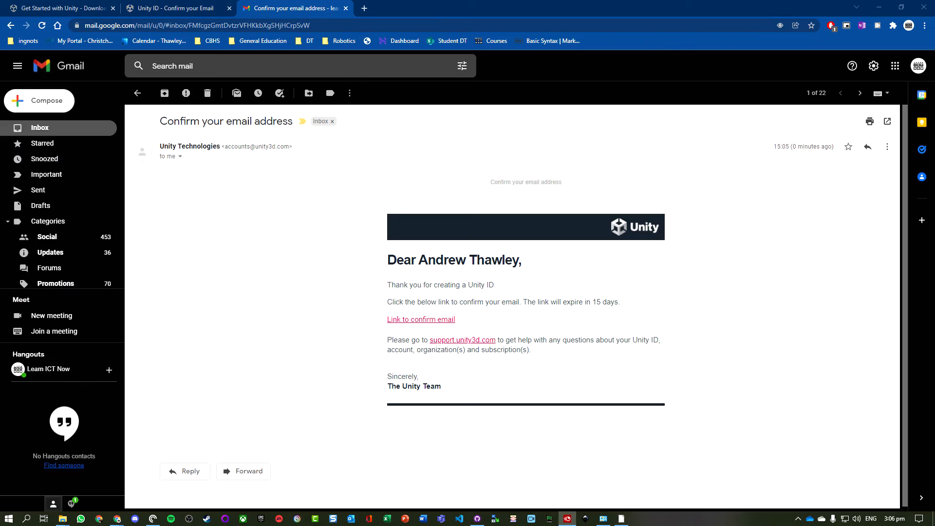
# Follow the confirmation link in the Unity Technologies email and complete the reCAPTCHA to verify the address.
pyautogui.click(432, 320)
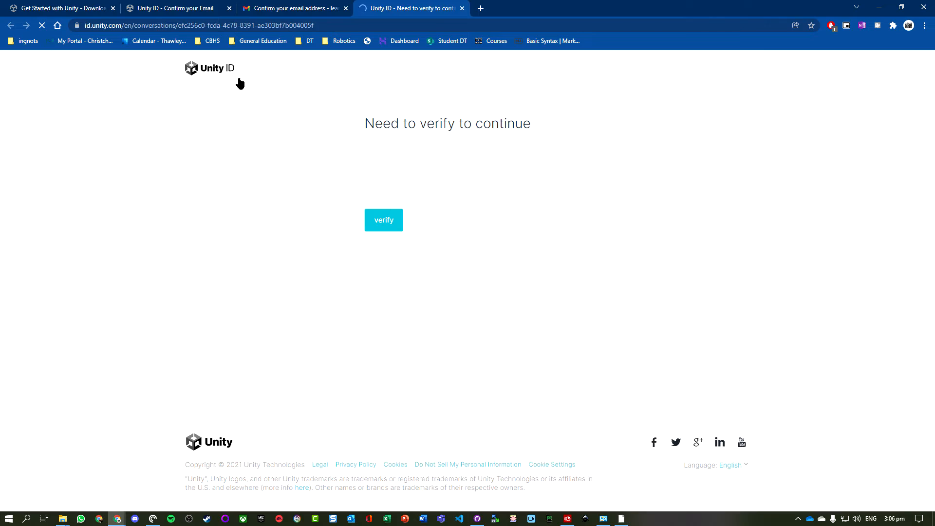
pyautogui.click(378, 173)
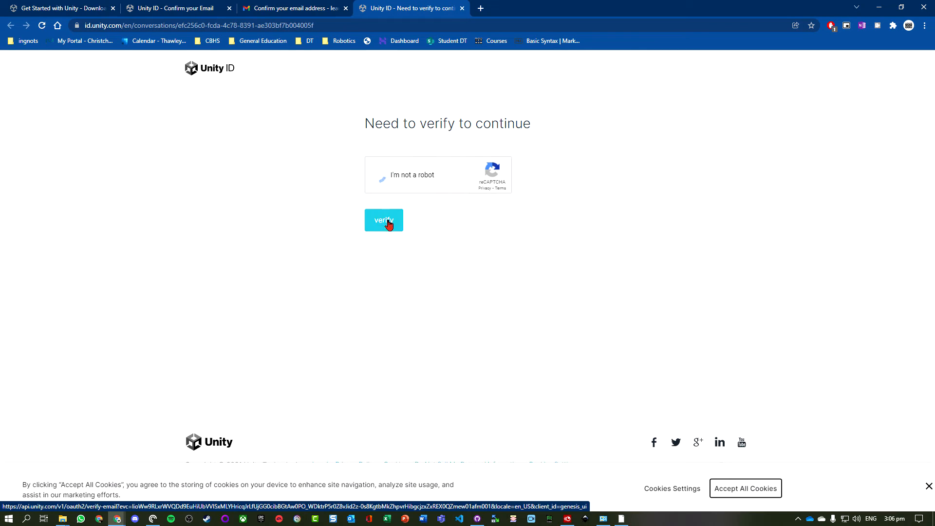
pyautogui.click(385, 221)
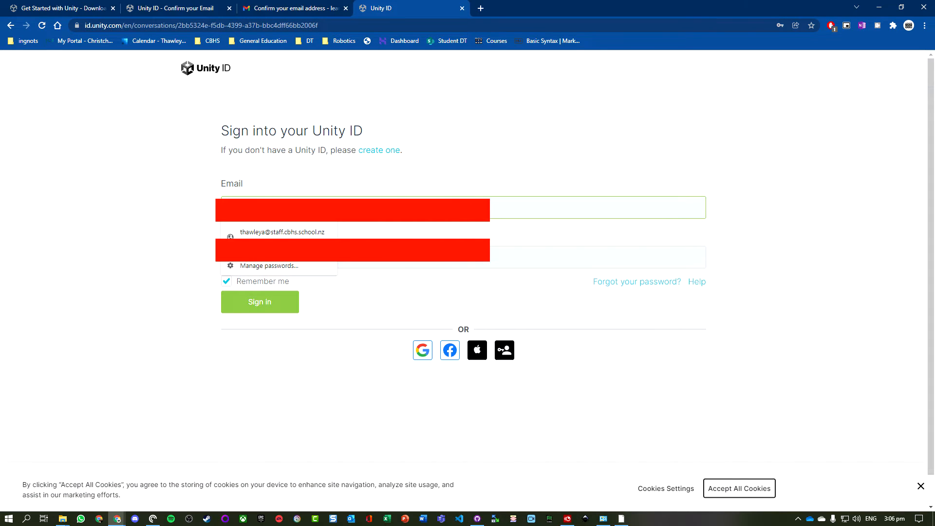
# Sign in to the Unity ID with the account's email and password, and dismiss the offer to save the password.
pyautogui.press('BackSpace')
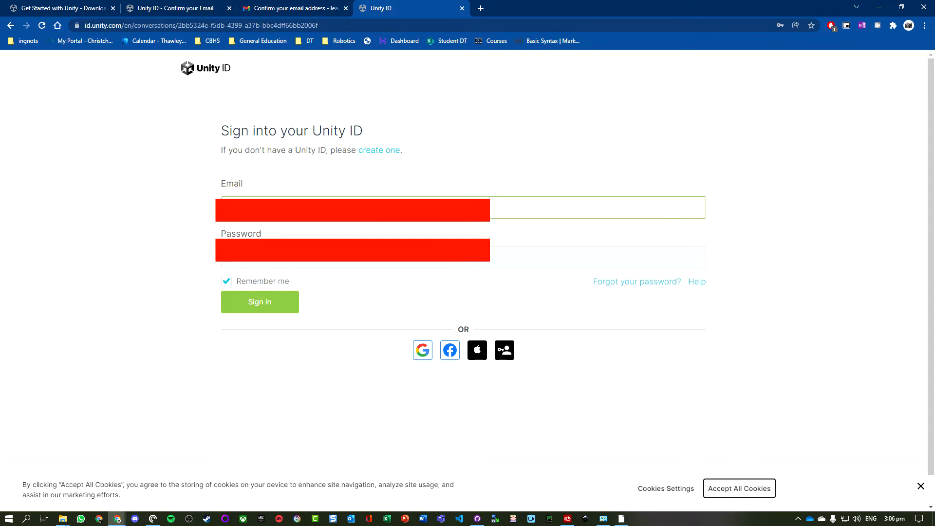
pyautogui.click(265, 301)
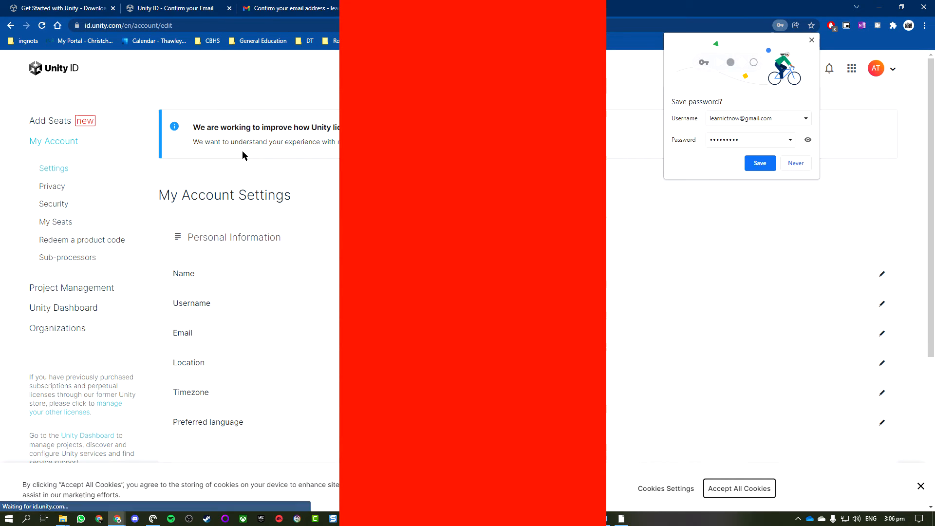
pyautogui.click(812, 40)
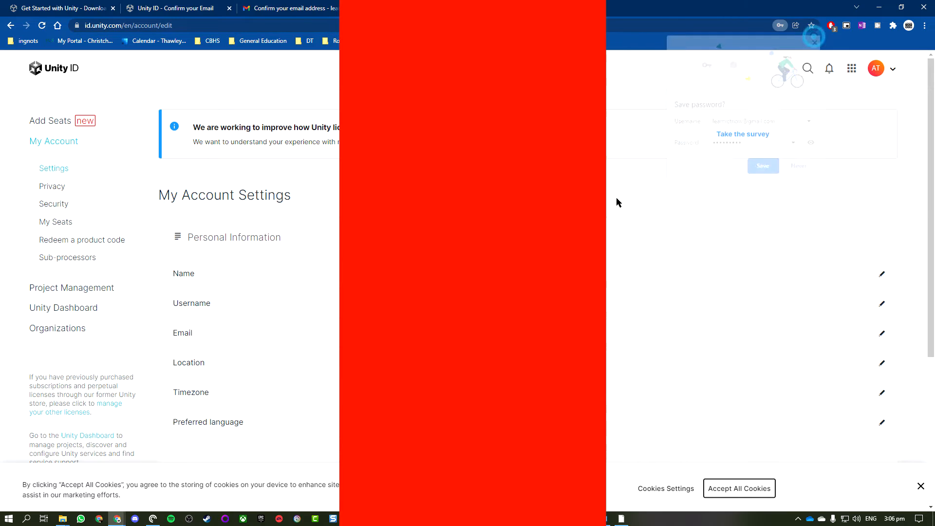
pyautogui.scroll(-2, 277, 234)
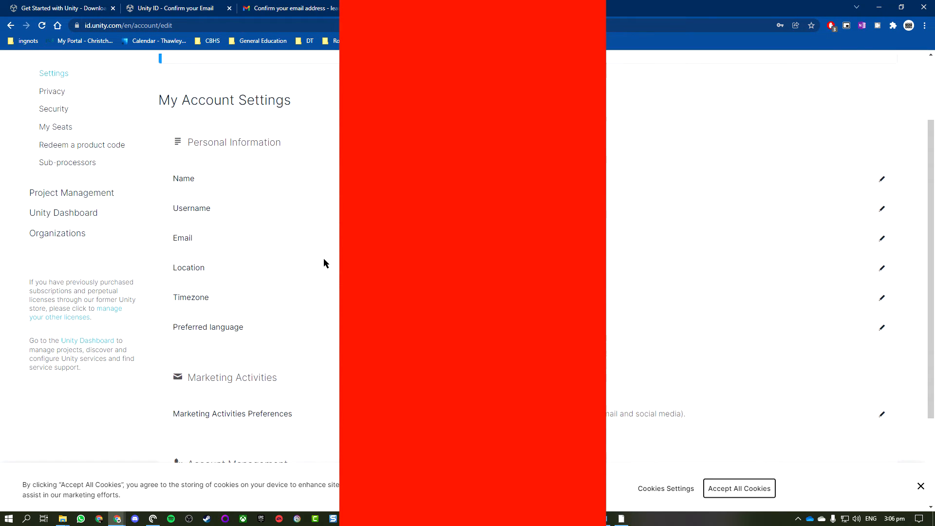
pyautogui.scroll(2, 238, 316)
pyautogui.scroll(-4, 301, 328)
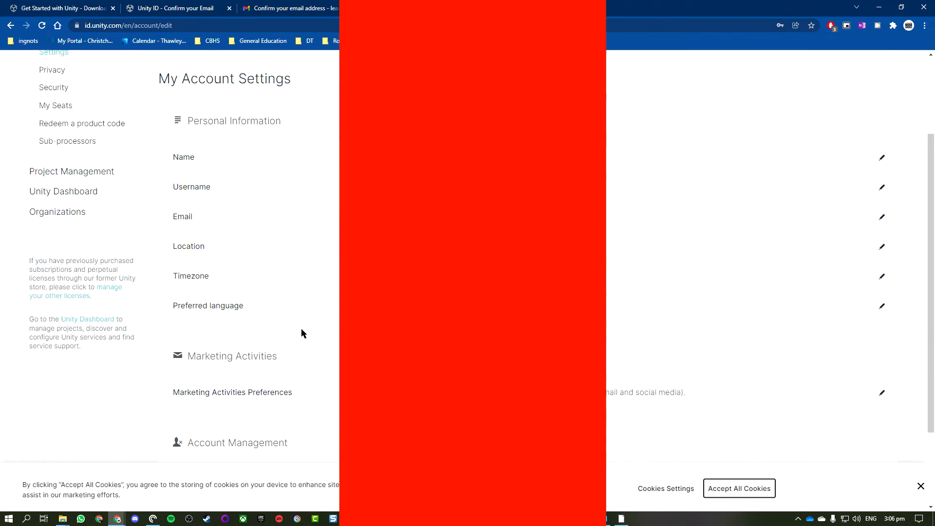
pyautogui.scroll(4, 302, 328)
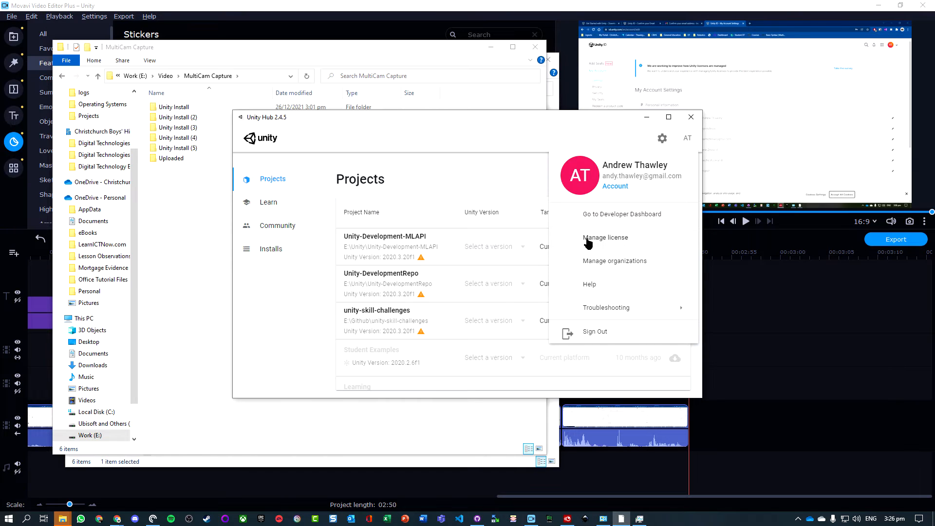
# Switch to Unity Hub and activate a new Unity Personal license for an organization earning less than $100,000.
pyautogui.click(616, 238)
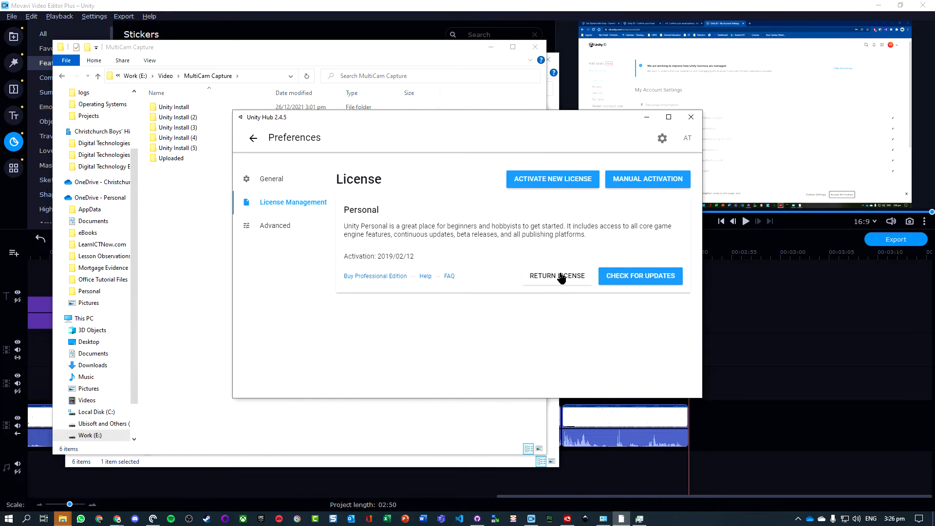
pyautogui.click(547, 184)
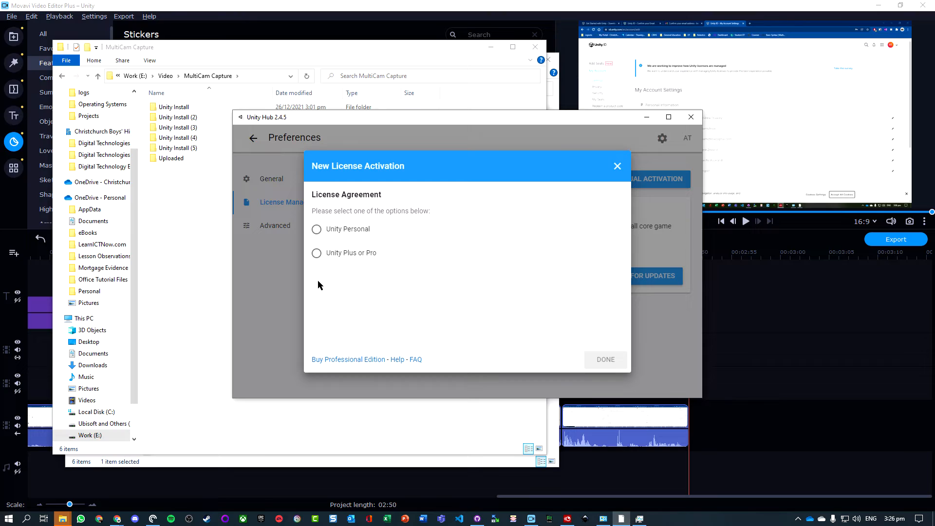
pyautogui.click(316, 229)
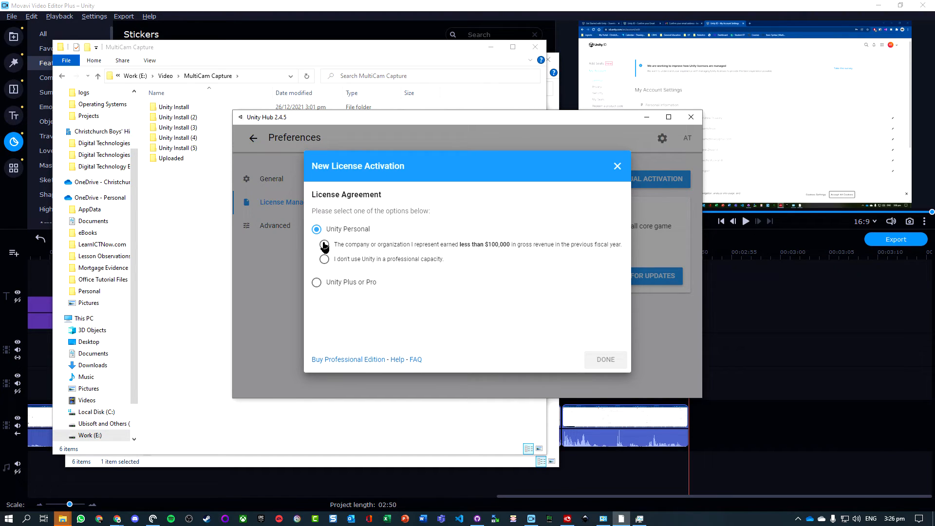
pyautogui.click(325, 245)
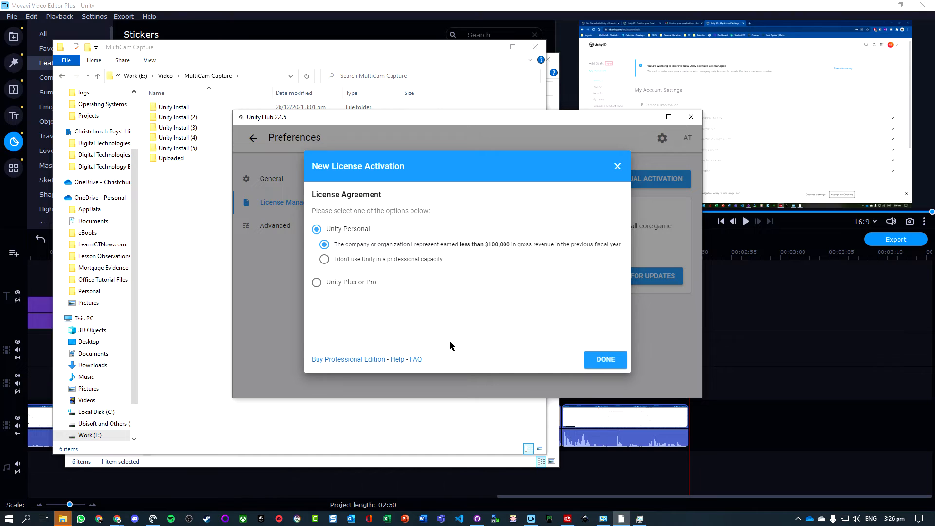
pyautogui.click(603, 362)
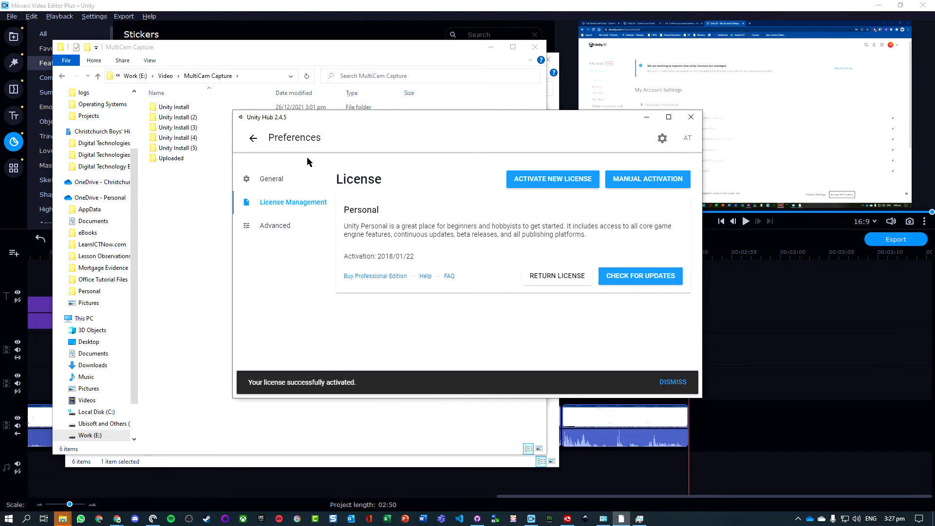
# Leave the license preferences and start adding Unity 2020.3.25f1 (LTS) to the installs, proceeding to its module selection.
pyautogui.click(253, 138)
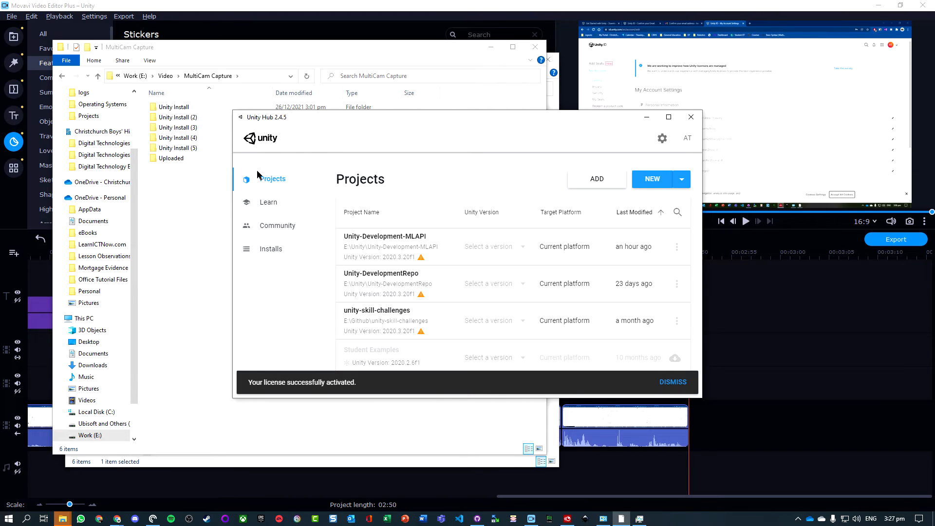
pyautogui.click(282, 250)
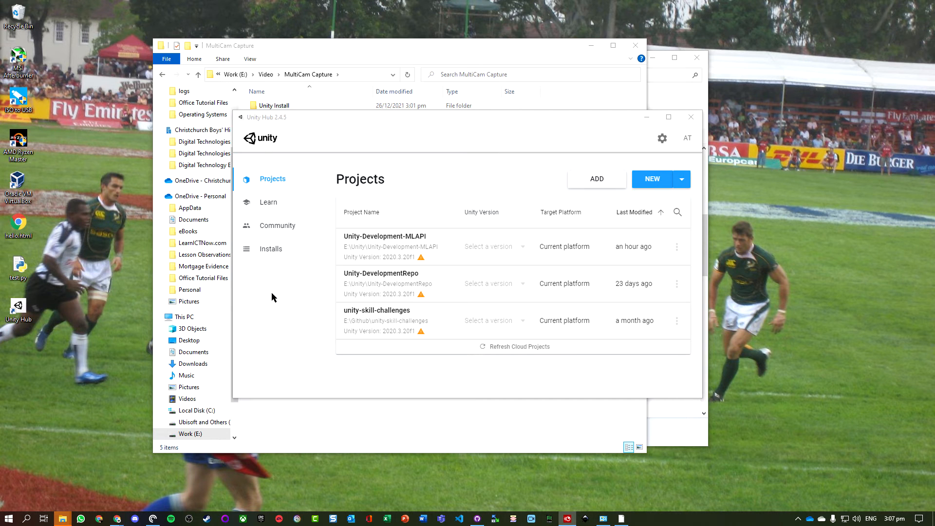
pyautogui.click(275, 253)
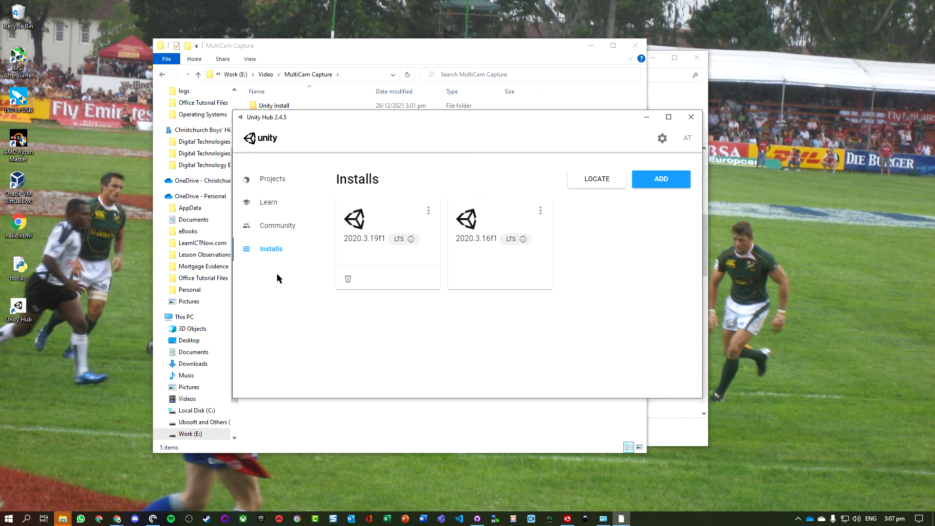
pyautogui.click(661, 180)
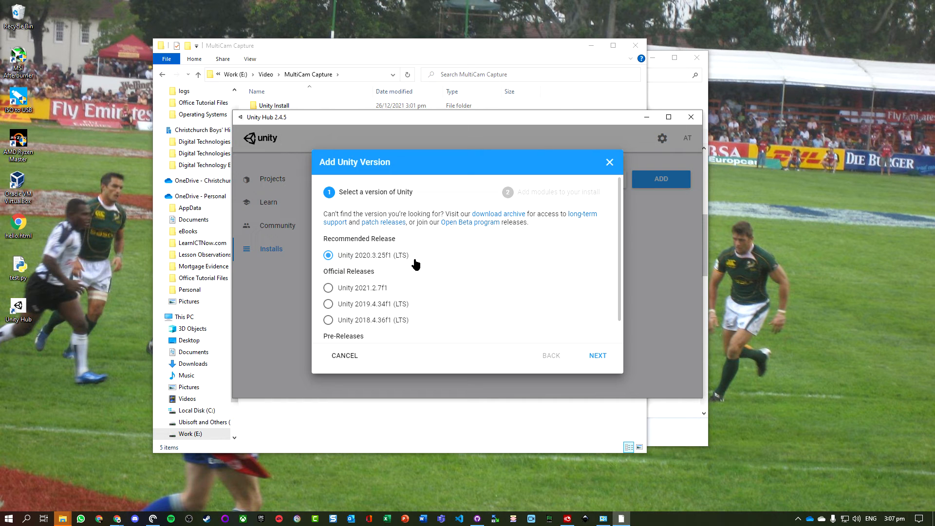
pyautogui.click(599, 355)
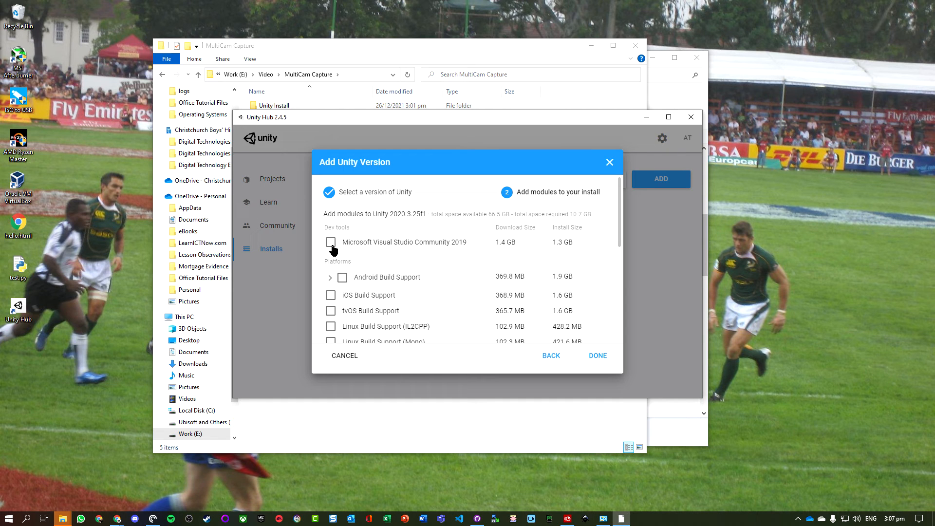
# Review the available modules, add Android Build Support with its Android SDK & NDK Tools, and confirm the module selection.
pyautogui.scroll(-1, 328, 271)
pyautogui.scroll(-2, 327, 271)
pyautogui.scroll(1, 341, 229)
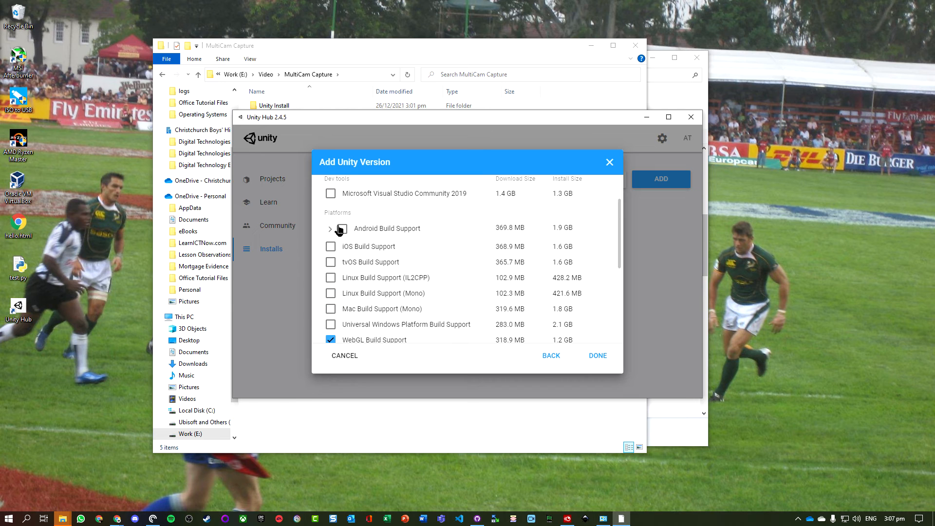
pyautogui.scroll(-1, 351, 336)
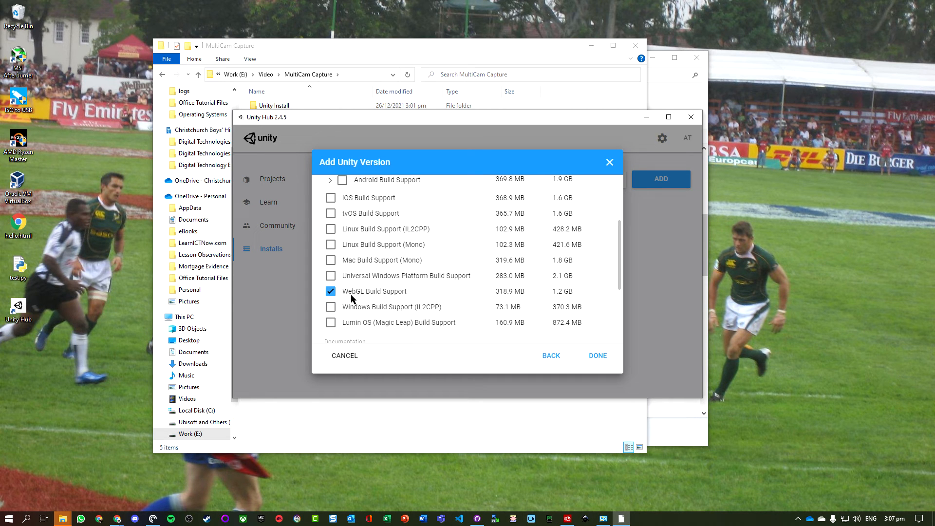
pyautogui.scroll(1, 341, 263)
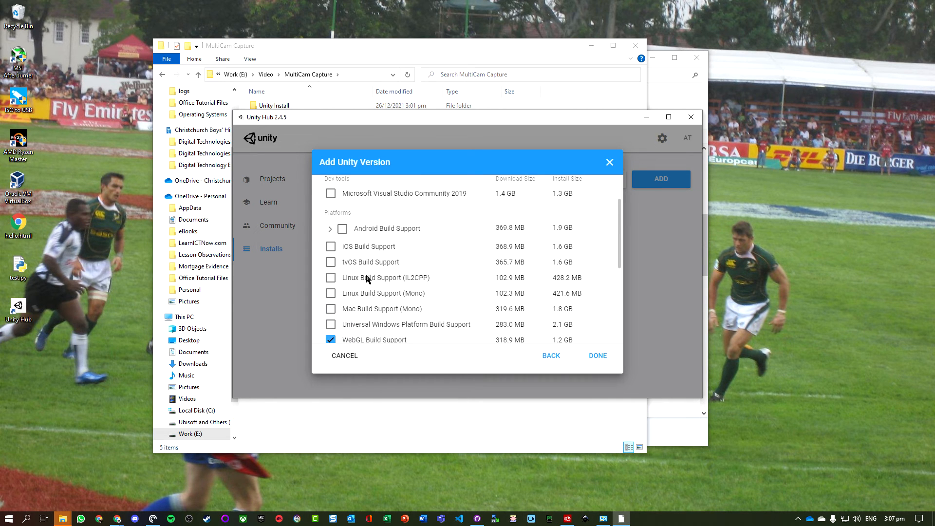
pyautogui.click(331, 229)
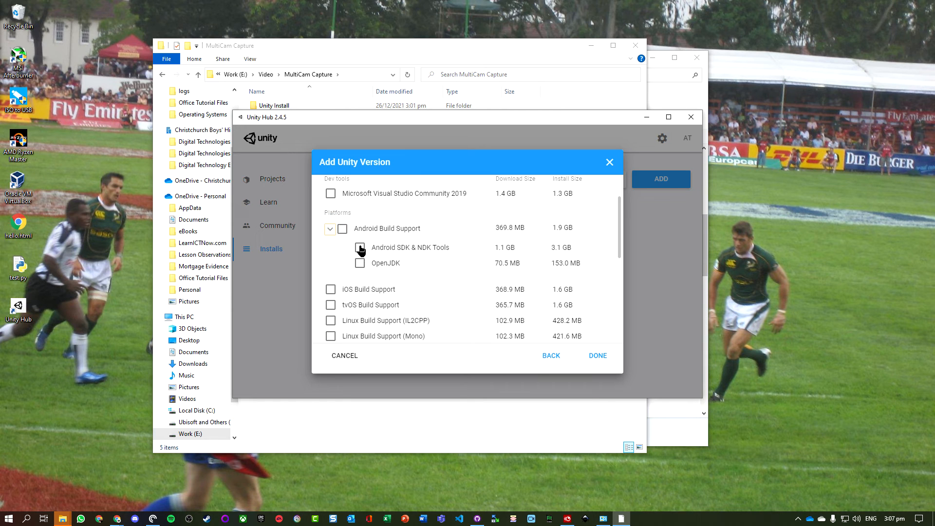
pyautogui.click(342, 229)
pyautogui.click(601, 359)
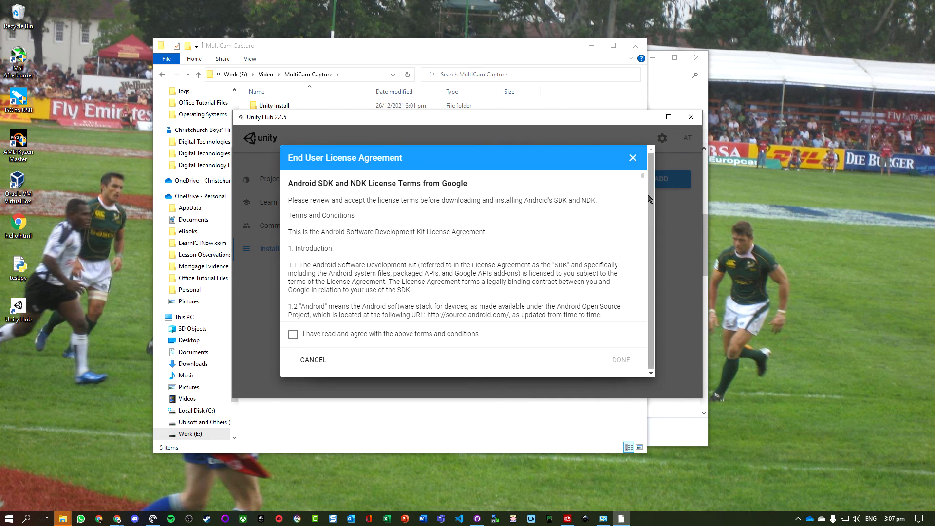
# Read through the Android SDK and NDK license terms to the end, agree to them, and start the installation.
pyautogui.scroll(-20, 383, 294)
pyautogui.click(293, 334)
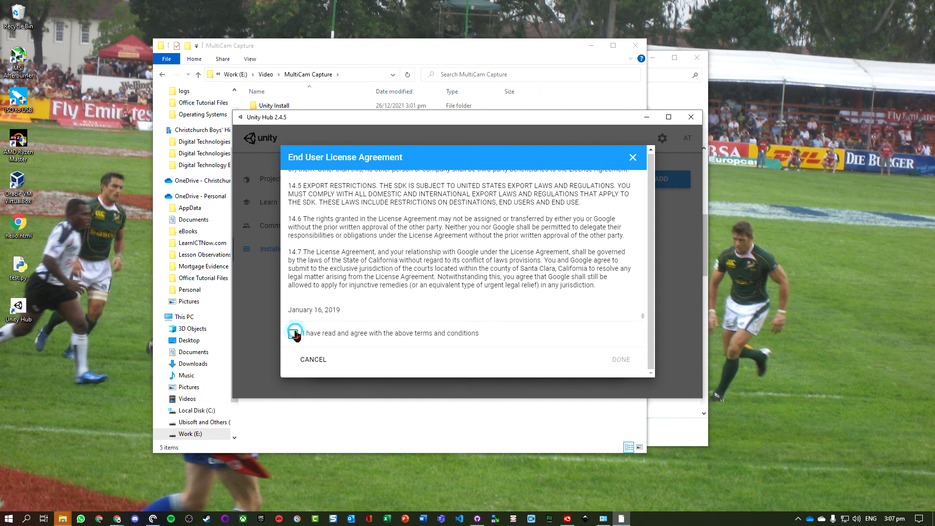
pyautogui.click(615, 363)
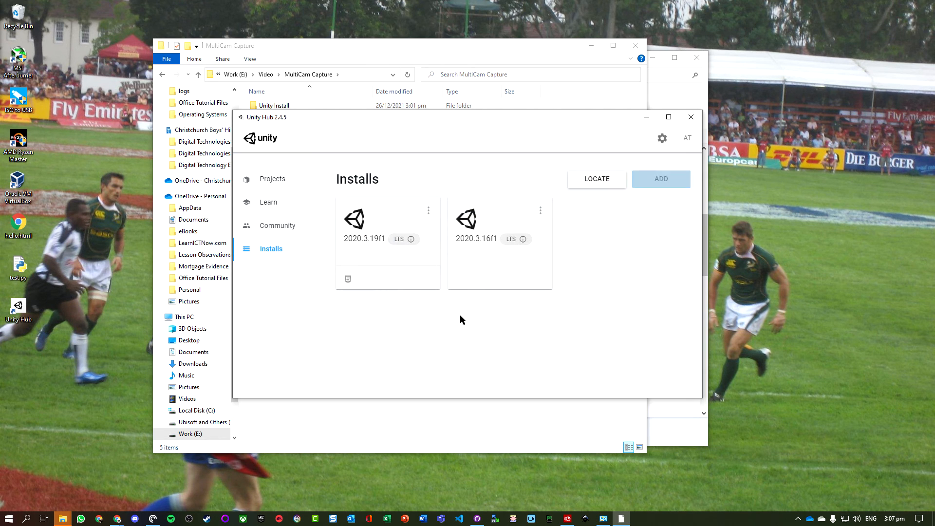